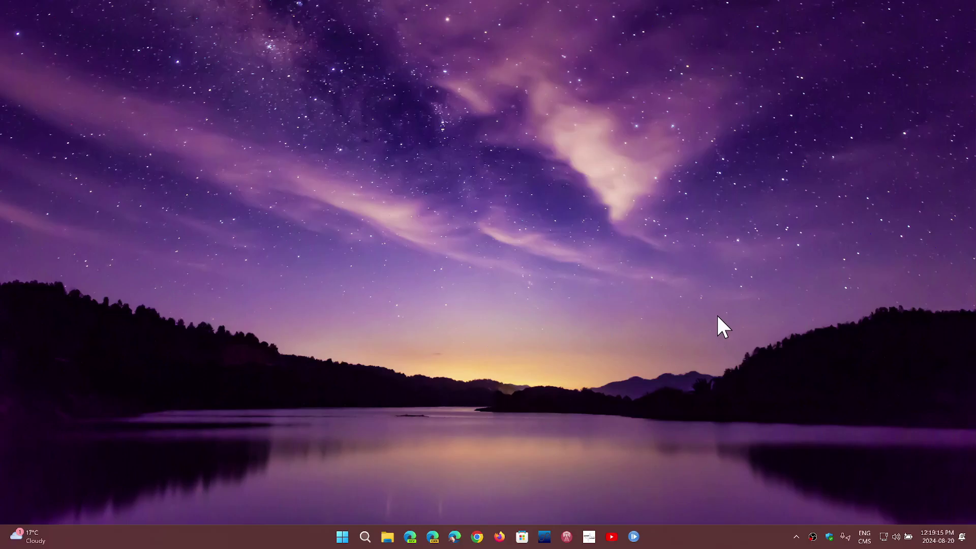
# Run winver from Search and centre About Windows, showing 24H2, OS Build 26100.1586.
pyautogui.click(365, 537)
pyautogui.write('winver')
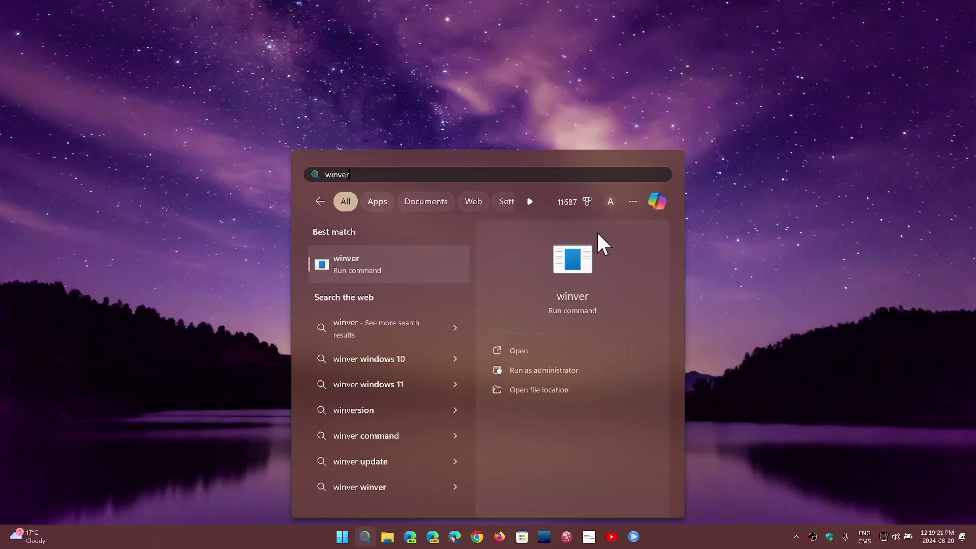
pyautogui.press('Return')
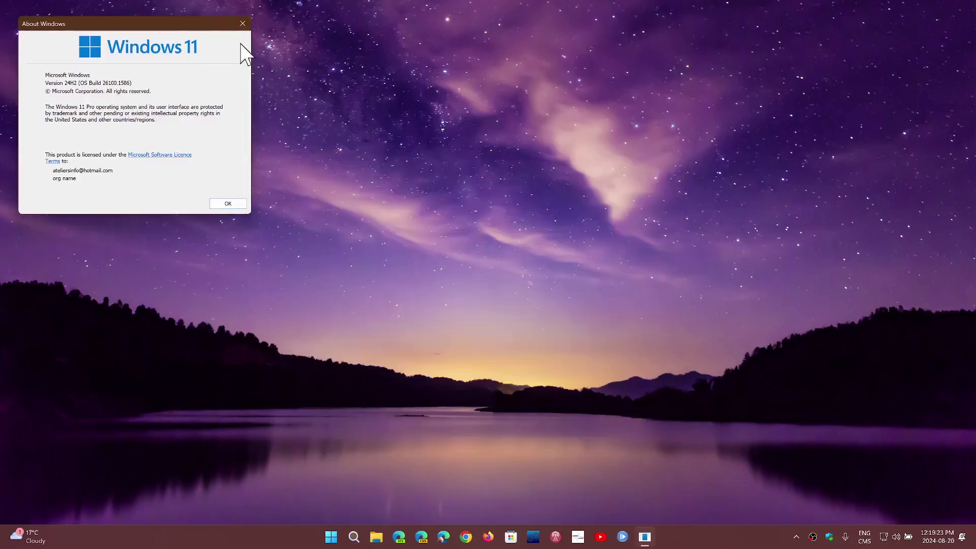
pyautogui.moveTo(183, 29); pyautogui.dragTo(579, 166)
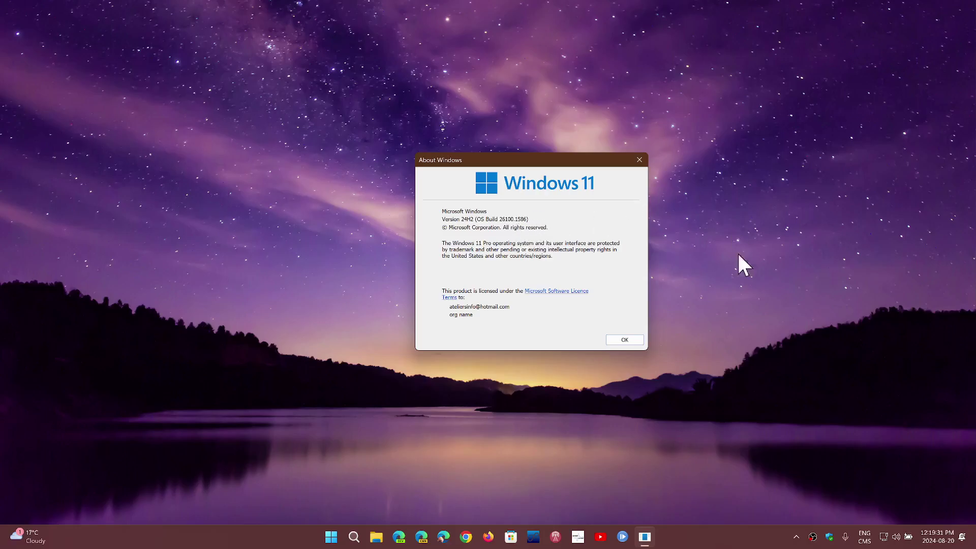
# Open Settings from Start and go to Windows Update, which reports the device up to date.
pyautogui.click(332, 537)
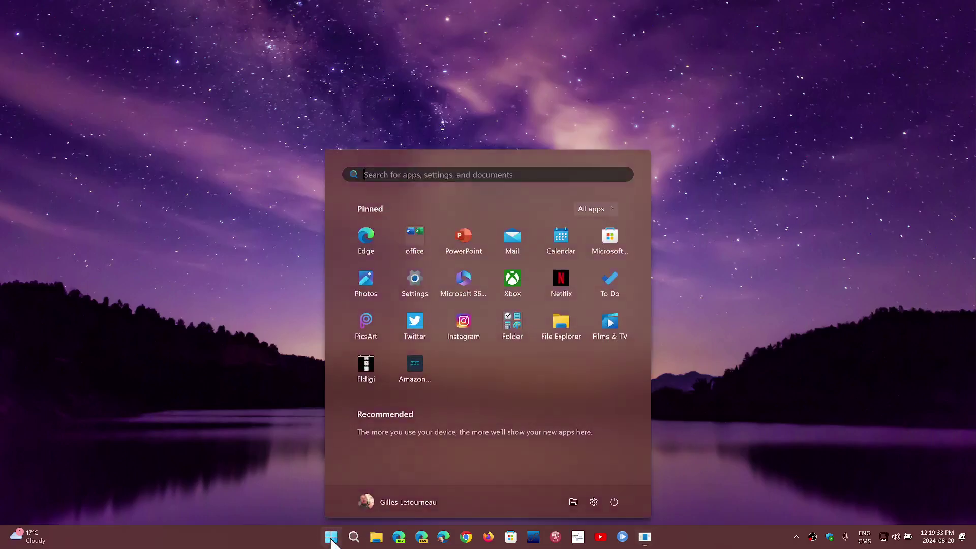
pyautogui.click(411, 281)
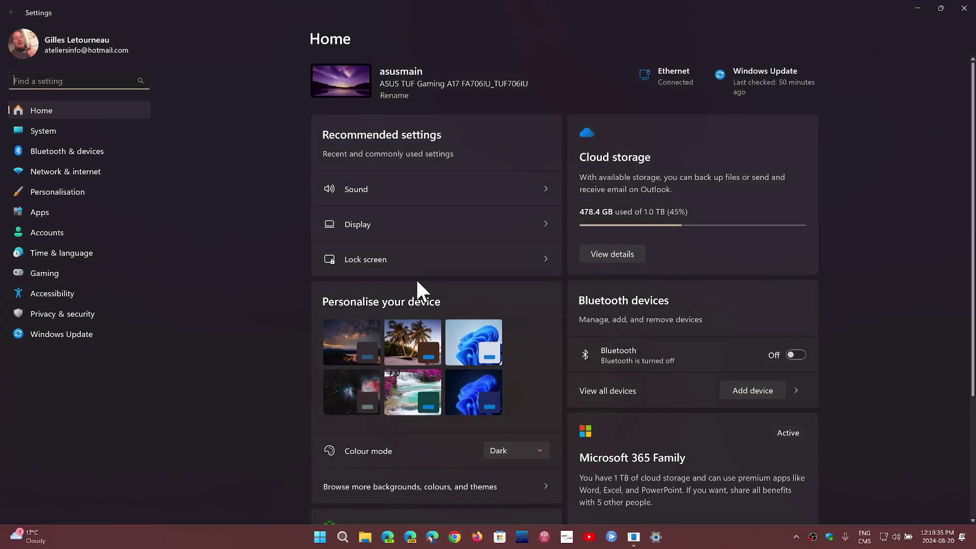
pyautogui.click(85, 328)
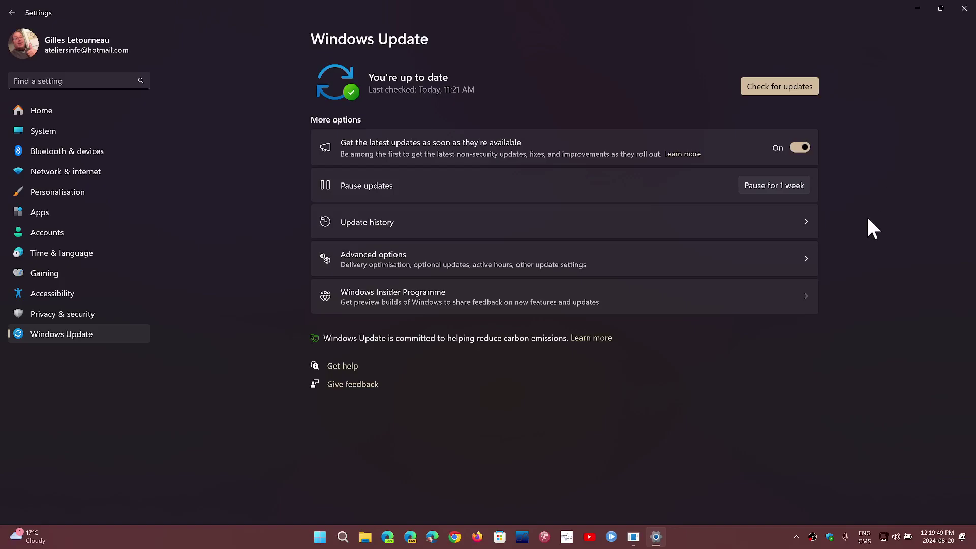
# Open Update history, listing 50 quality updates with KB5041865 installed 2024-08-19.
pyautogui.click(446, 221)
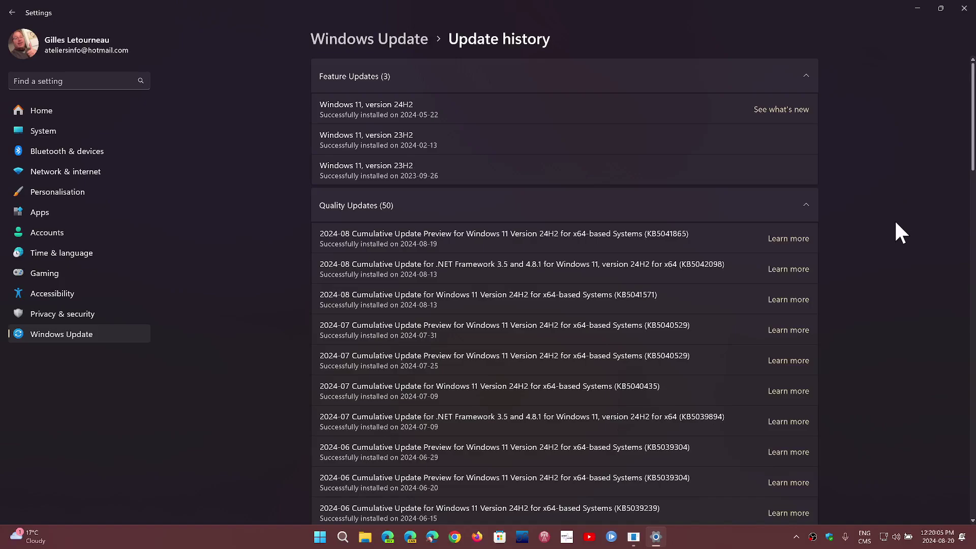
# Close the Settings window, leaving About Windows with Version 24H2, OS Build 26100.1586 visible.
pyautogui.click(963, 8)
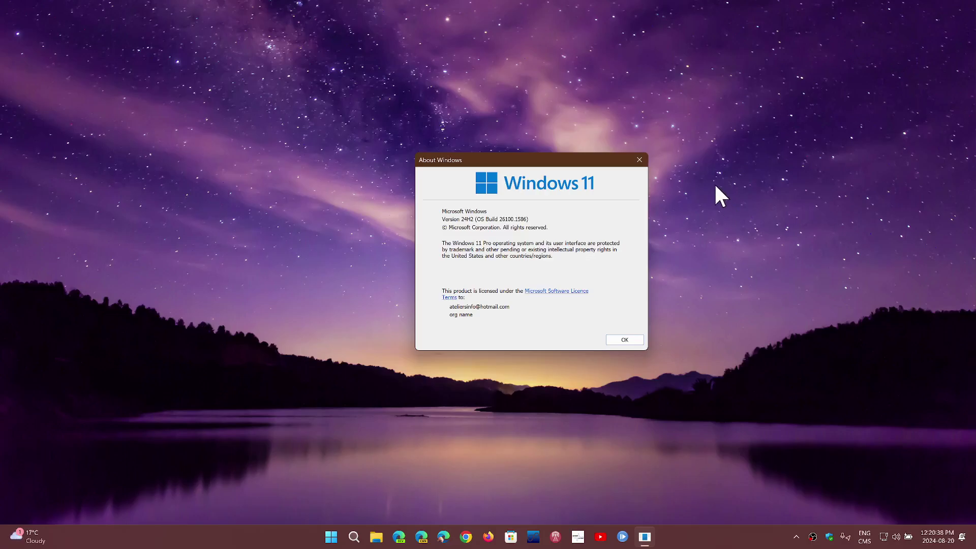
# Close the About Windows dialog so only the starry lake desktop remains.
pyautogui.click(639, 159)
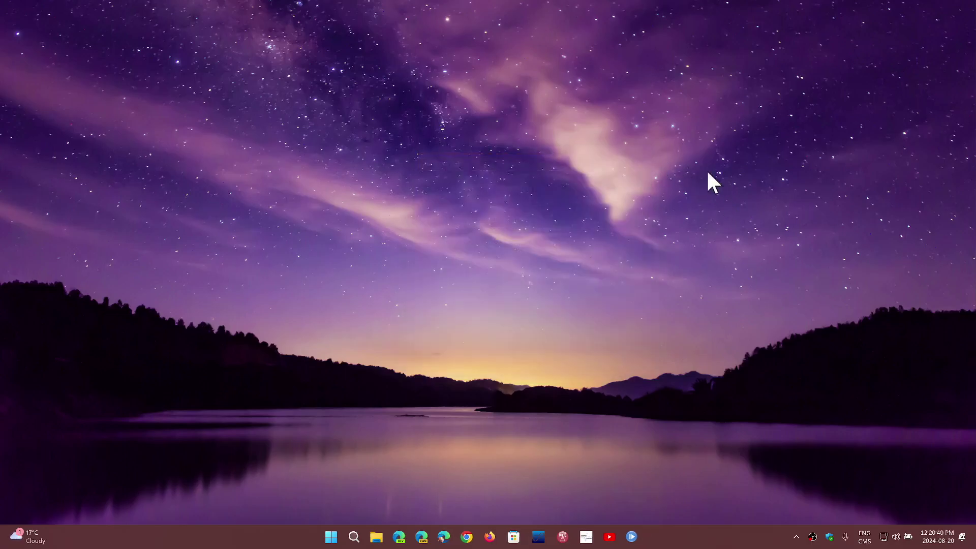